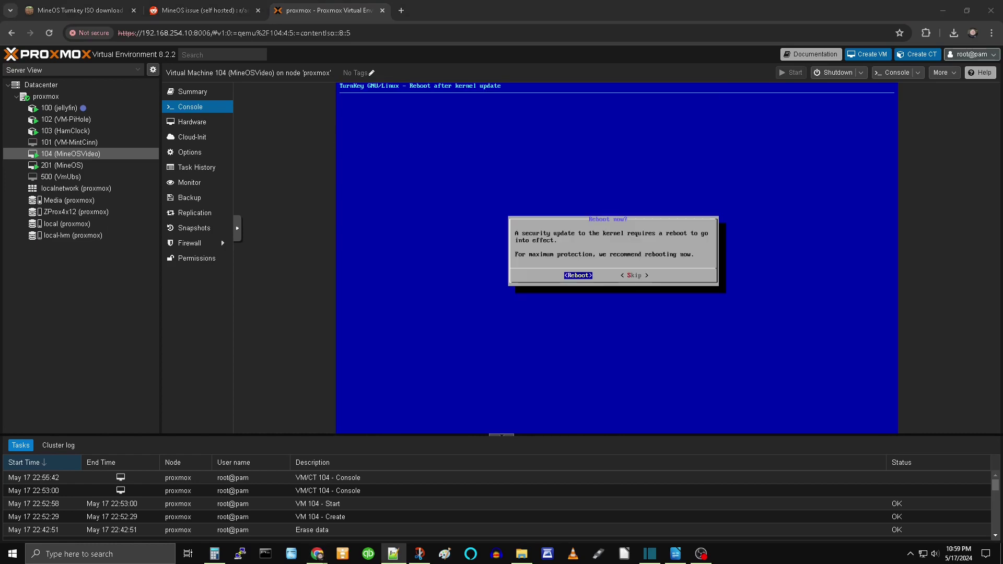
Reboot the MineOSVideo virtual machine so the kernel security update takes effect.
left_click(584, 309)
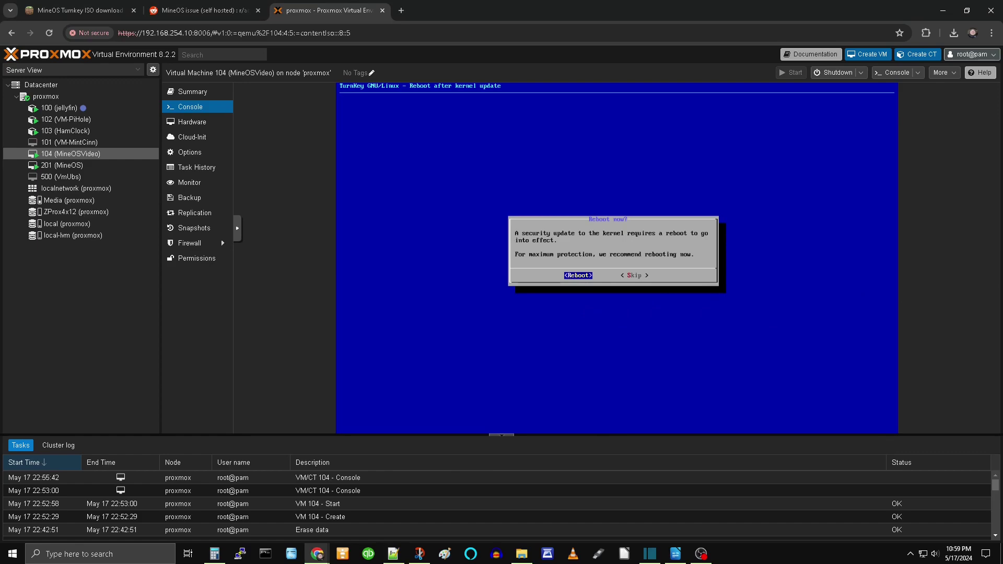
key("Return")
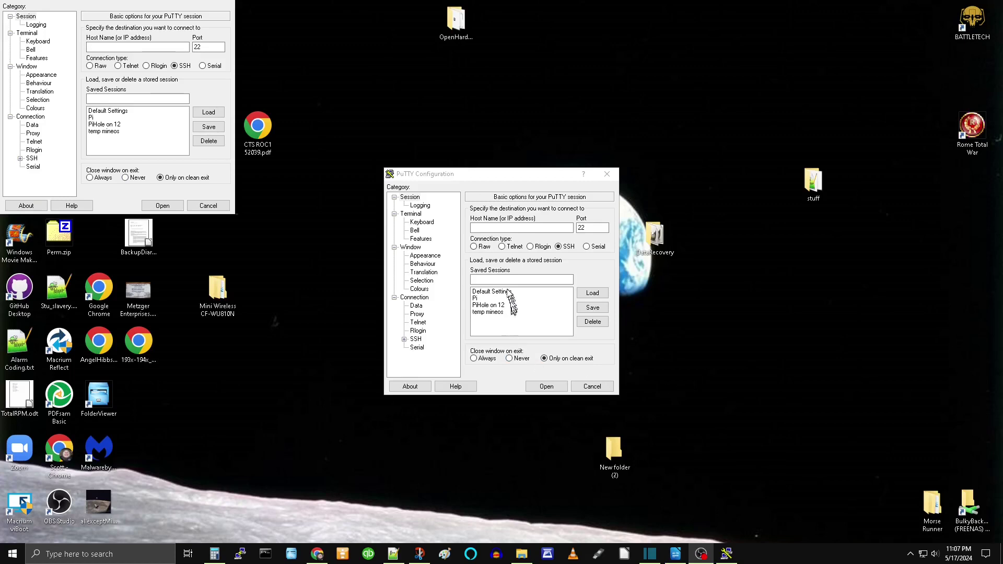
Switch to PuTTY, open an SSH session to 192.168.254.138 on port 22, and log in as root with the account password.
left_click(504, 280)
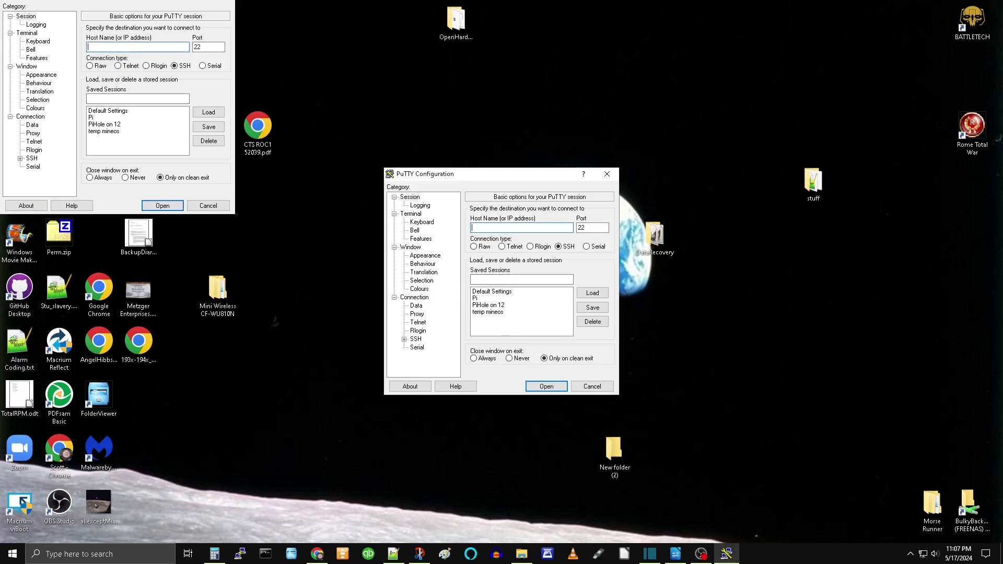
type("192.168.254.138")
left_click(547, 386)
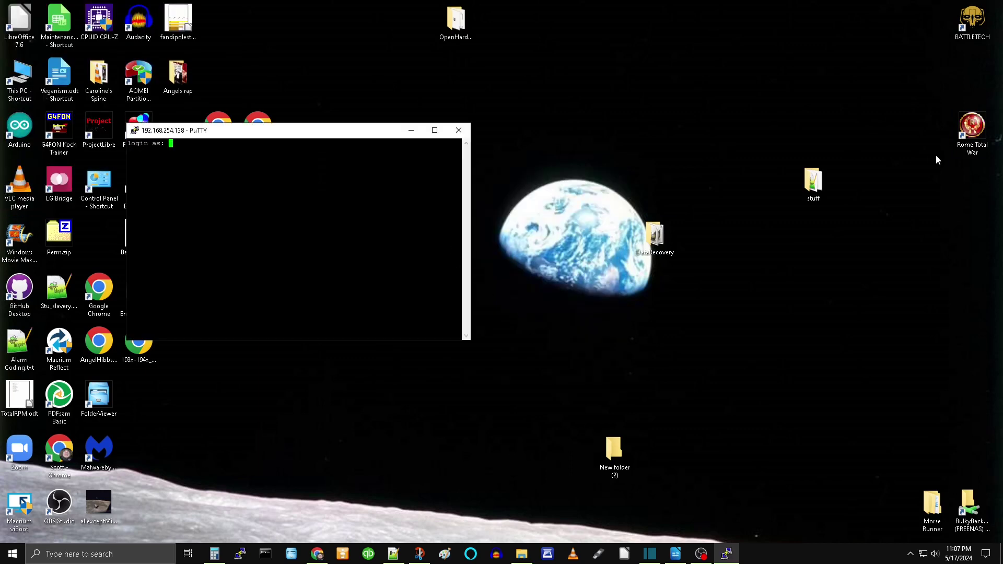
type("root")
key("Return")
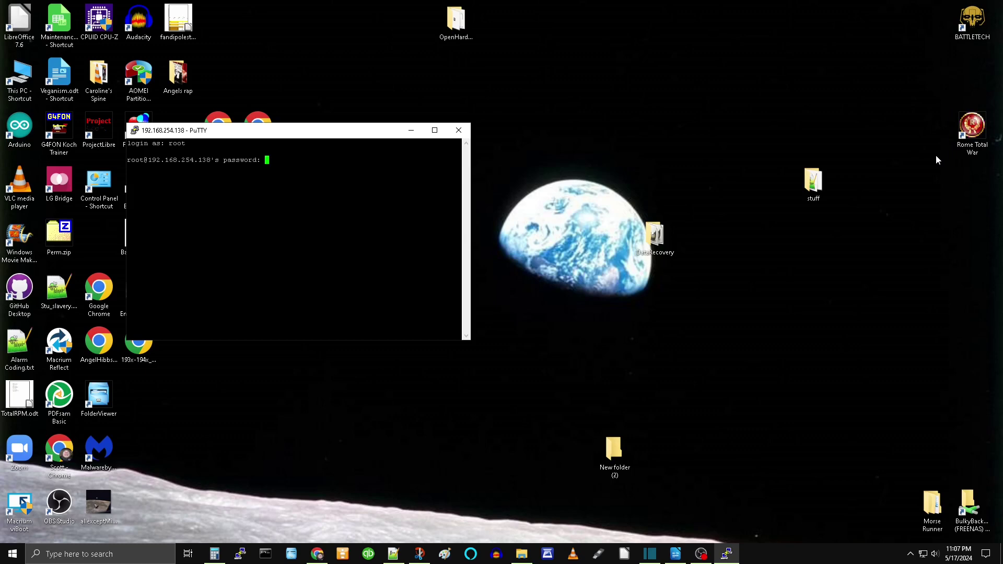
key("Return")
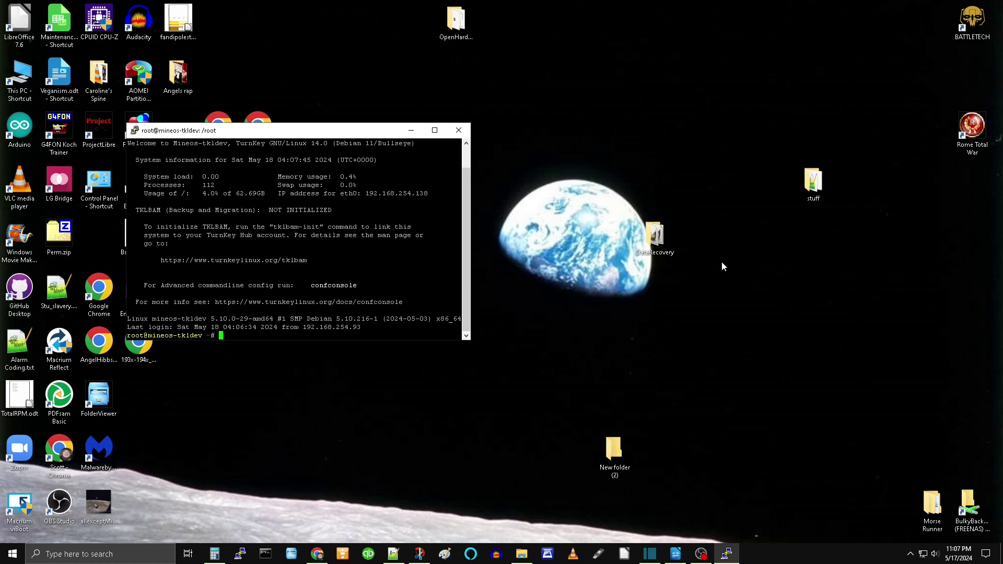
Maximize the terminal window and remove /usr/bin/java with rm.
type("rm")
left_click(434, 130)
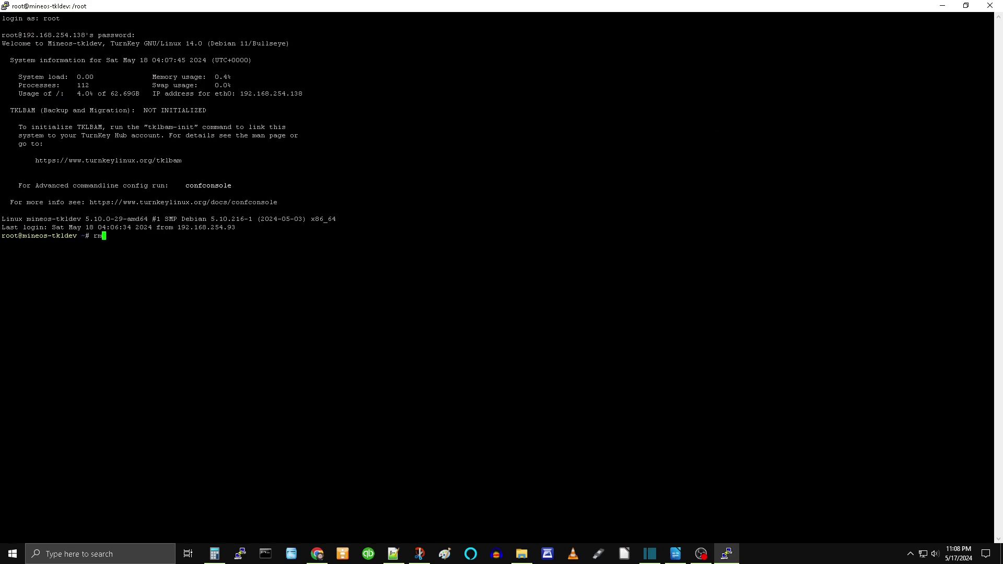
type("/usr/bin/java")
key("Return")
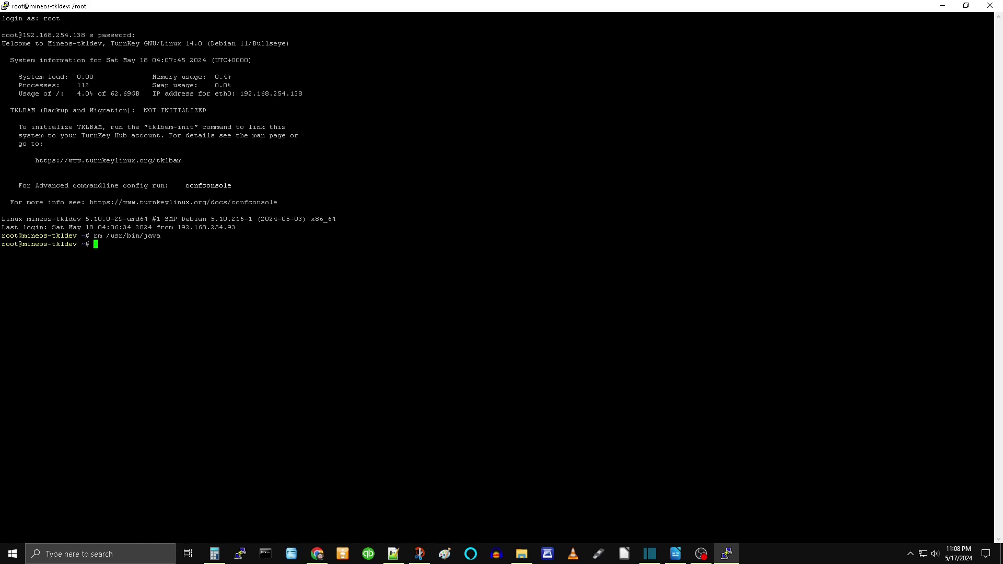
Download openjdk-22.0.1_linux-x64_bin.tar.gz from download.java.net with wget and extract the archive into /opt/ with tar -xf.
type("wget")
key("alt+Tab")
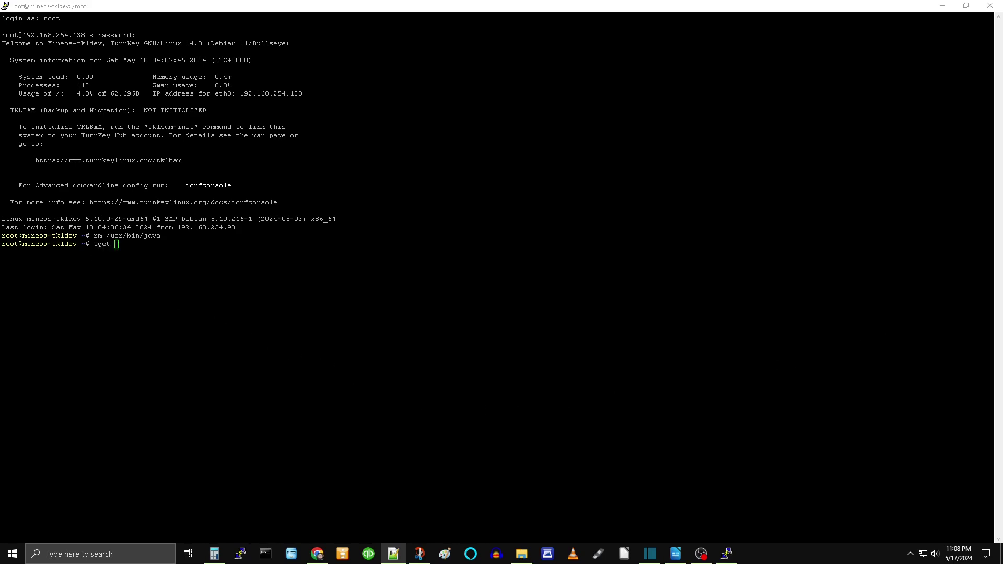
right_click(121, 244)
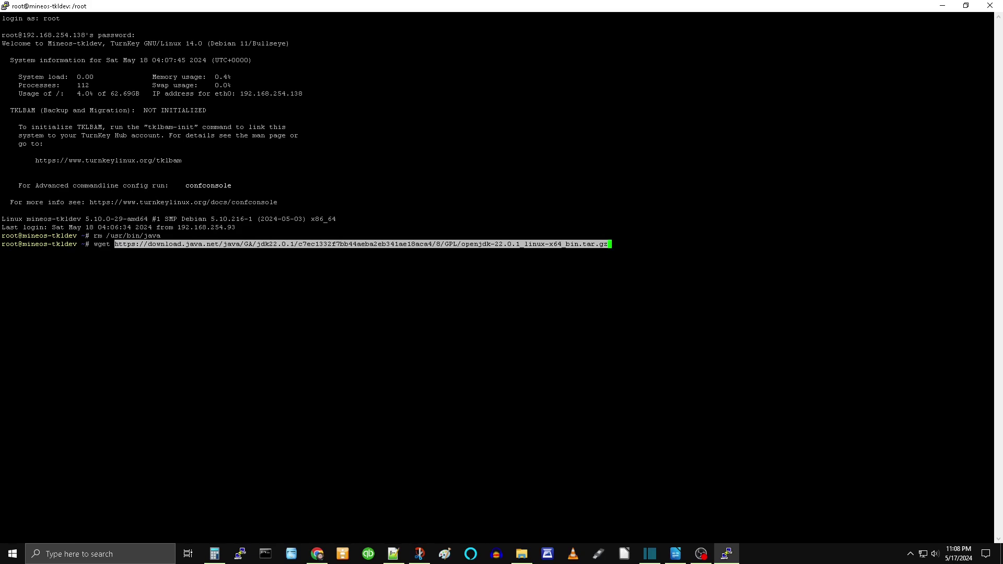
key("Return")
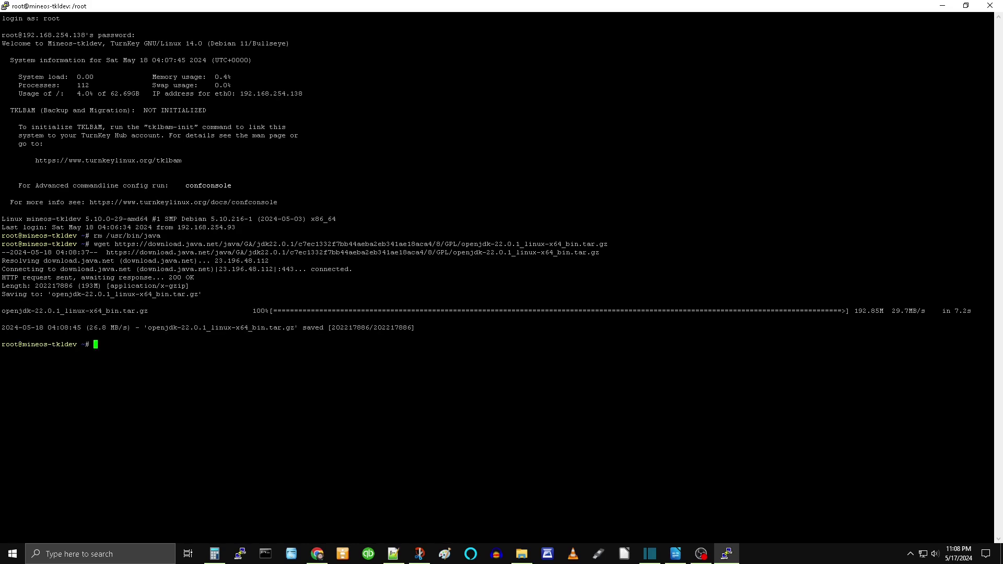
right_click(101, 359)
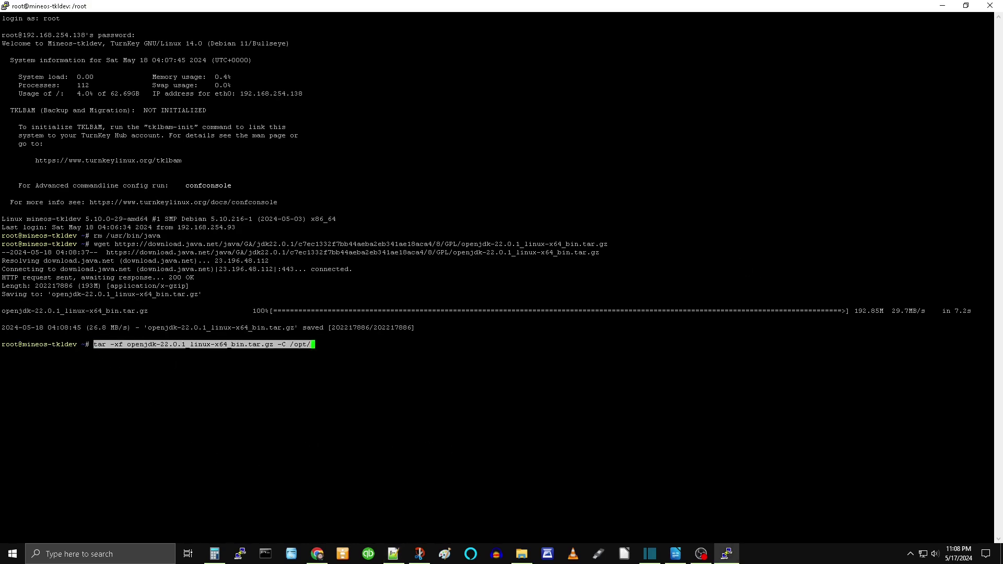
key("Return")
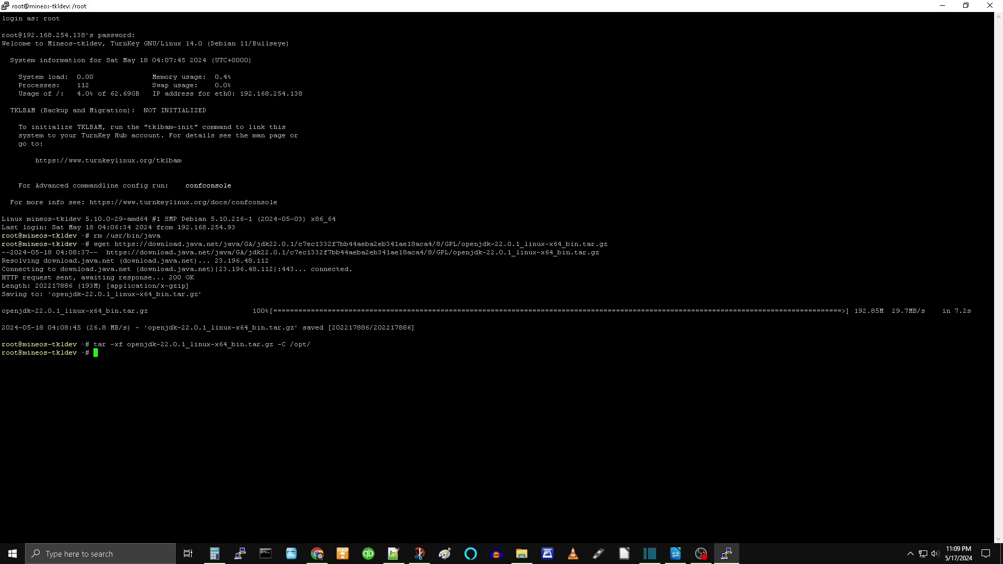
Create a symbolic link at /usr/bin/java pointing to /opt/jdk-22.0.1/bin/java, and exit the SSH session.
key("alt+Tab")
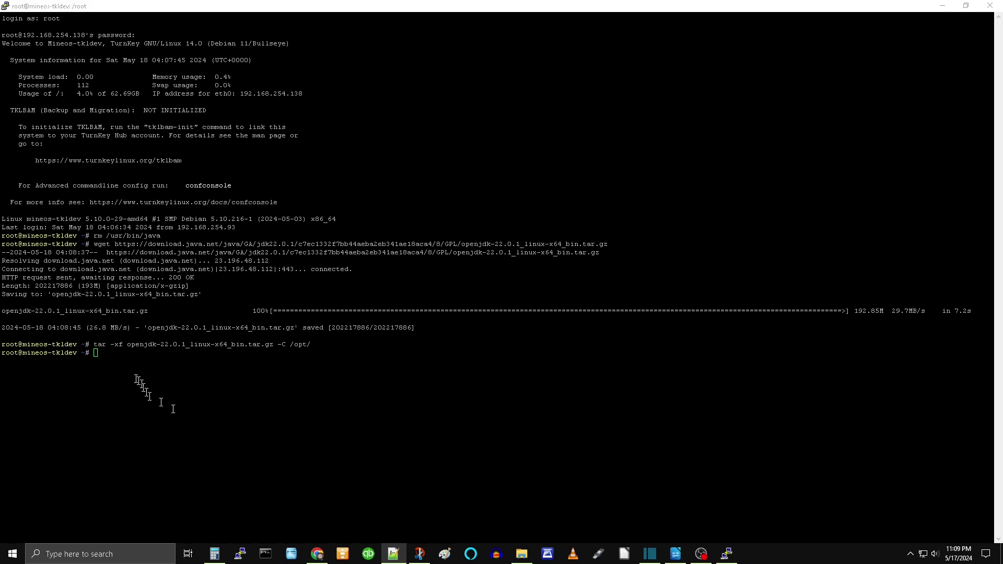
right_click(107, 358)
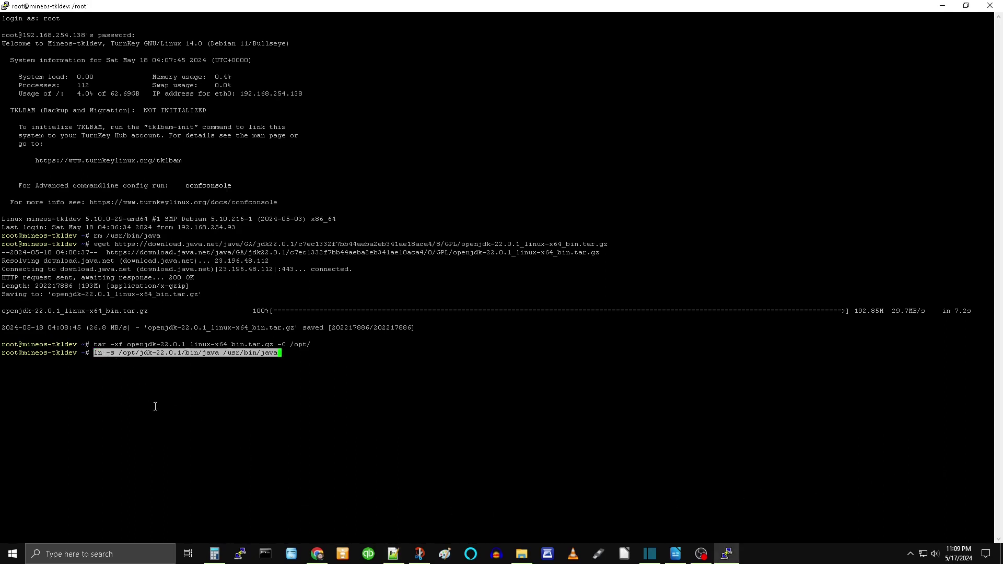
key("Return")
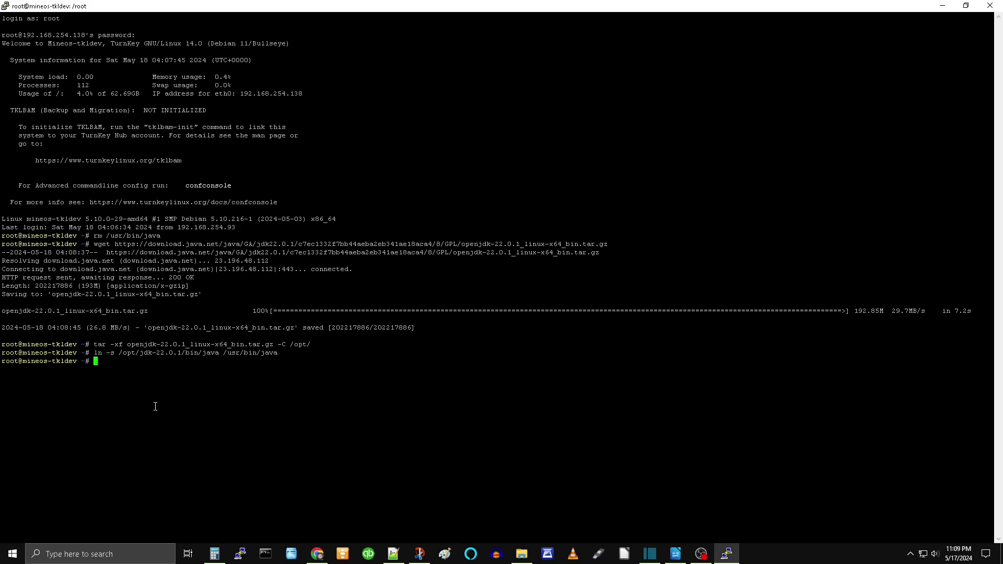
type("exit")
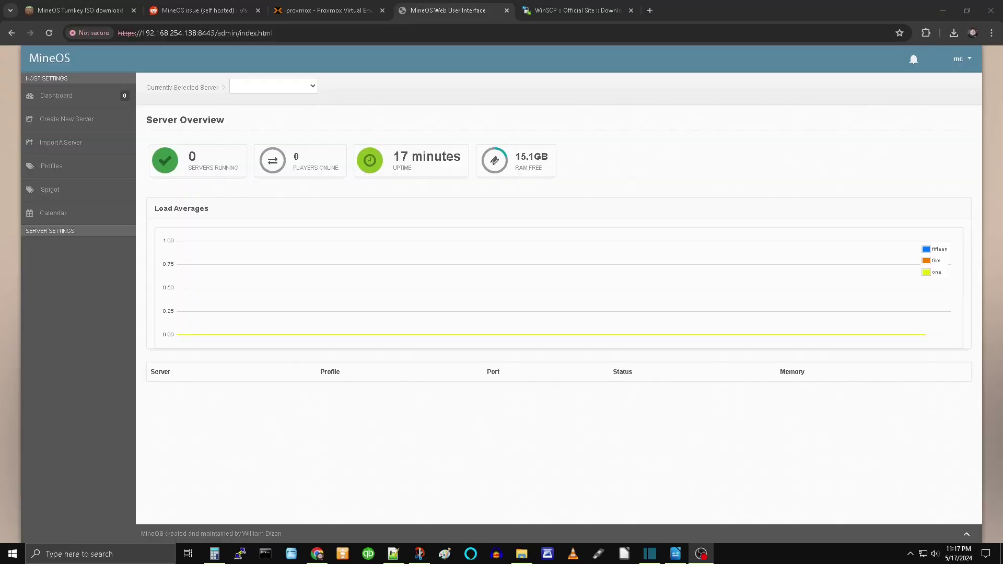
Start a new server in the MineOS web interface and name it VideoMinecraft.
left_click(76, 118)
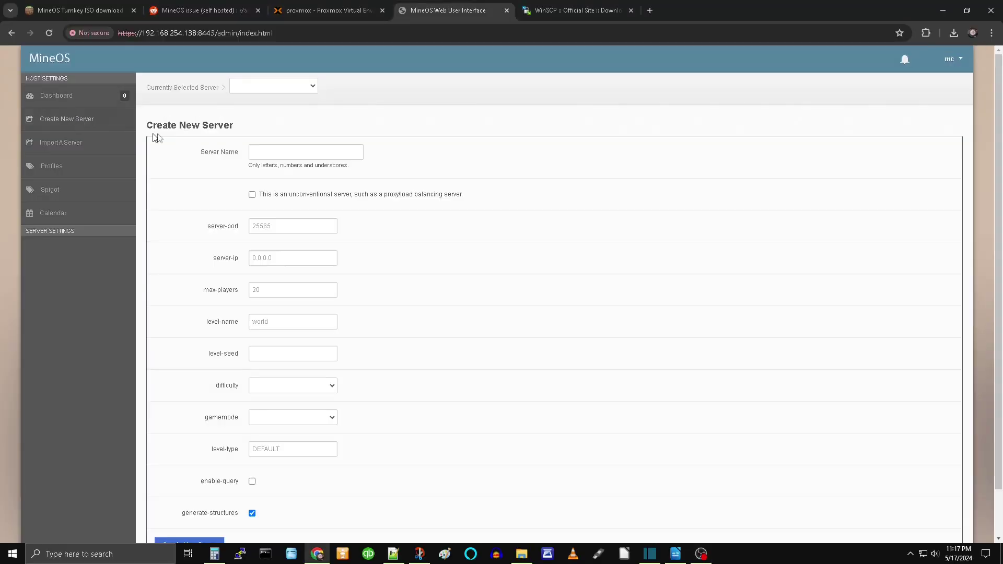
left_click(306, 151)
type("O")
type("Vie")
type("eo")
type("Minecraft")
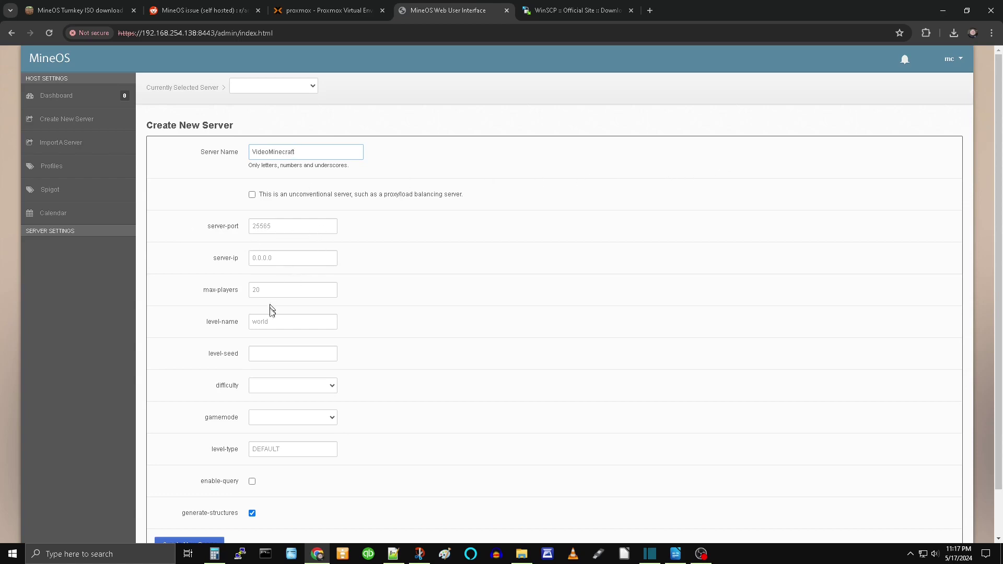
left_click(289, 354)
type("4803901")
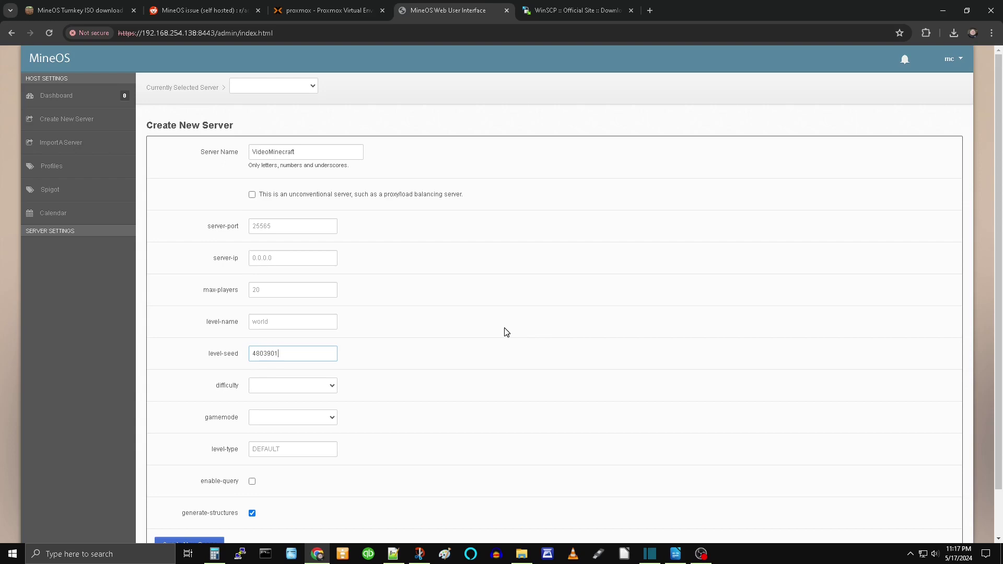
type("46346")
type("100")
type("66")
Set the difficulty to Normal and the gamemode to Survival, and create the server.
left_click(329, 386)
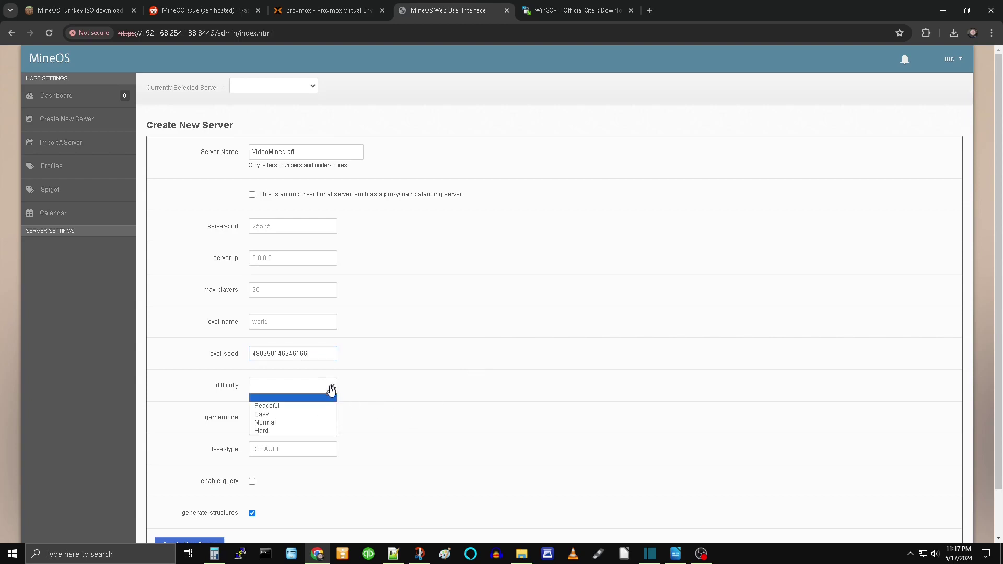
left_click(300, 422)
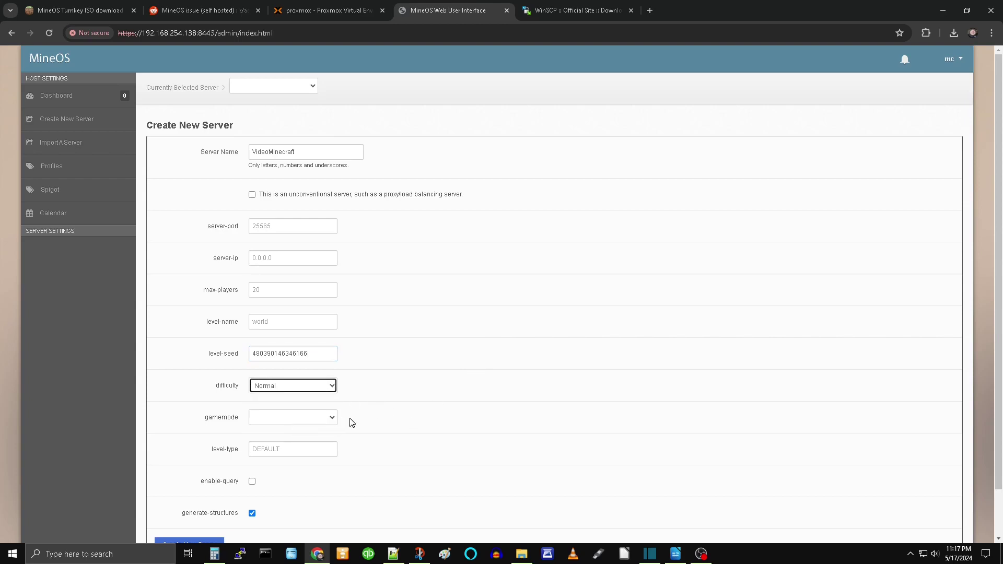
left_click(327, 418)
left_click(315, 438)
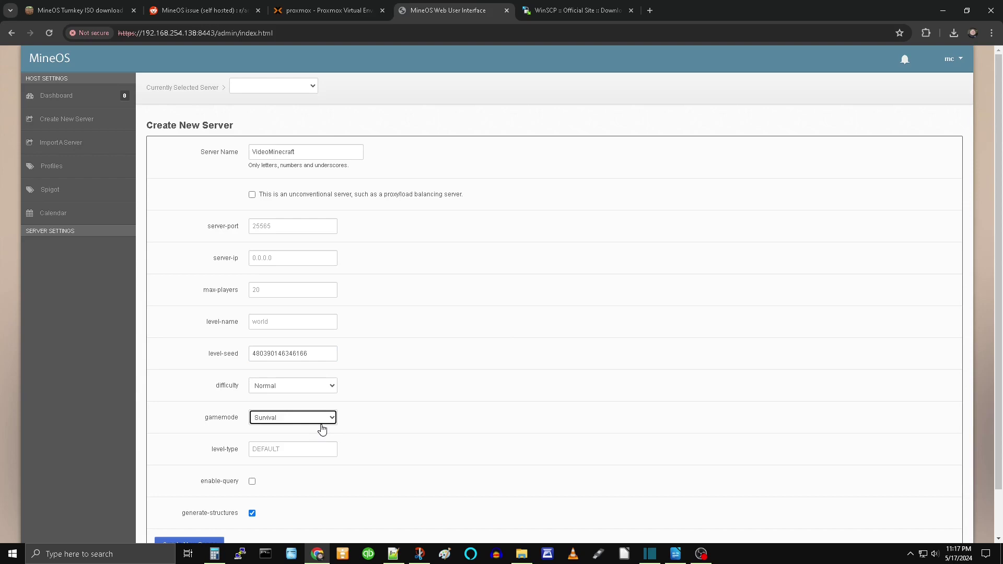
scroll(389, 426, "down", 1)
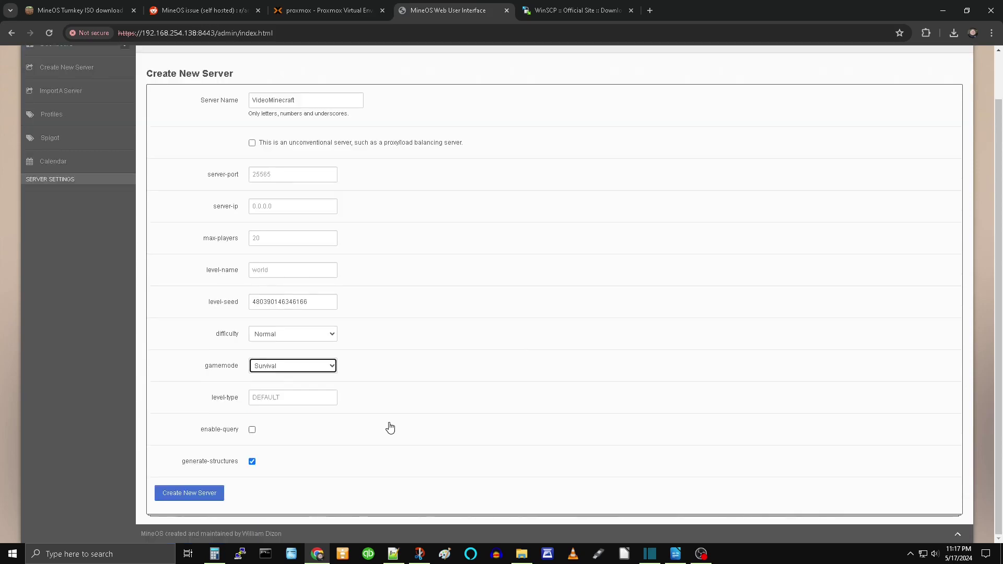
scroll(387, 428, "up", 1)
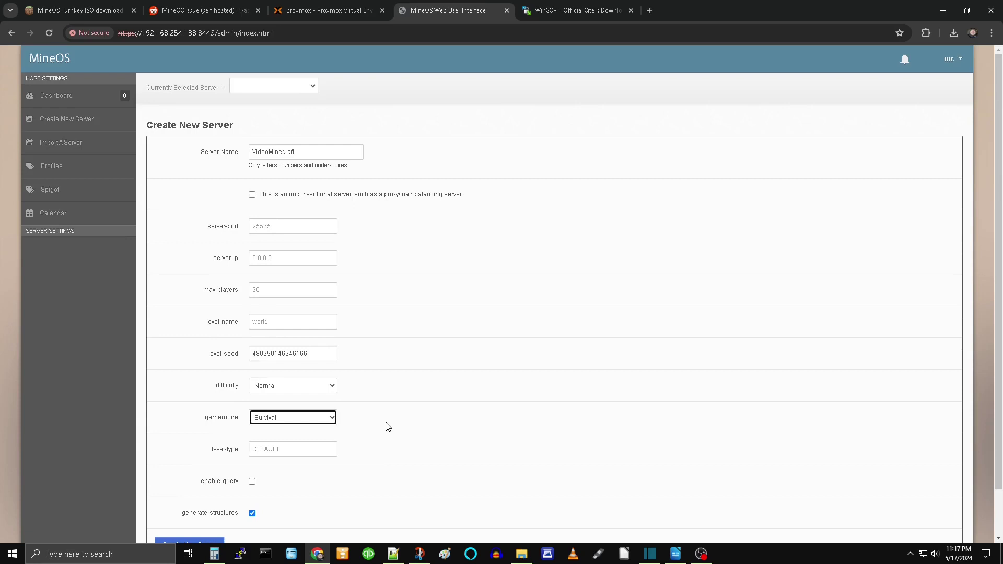
scroll(387, 428, "down", 1)
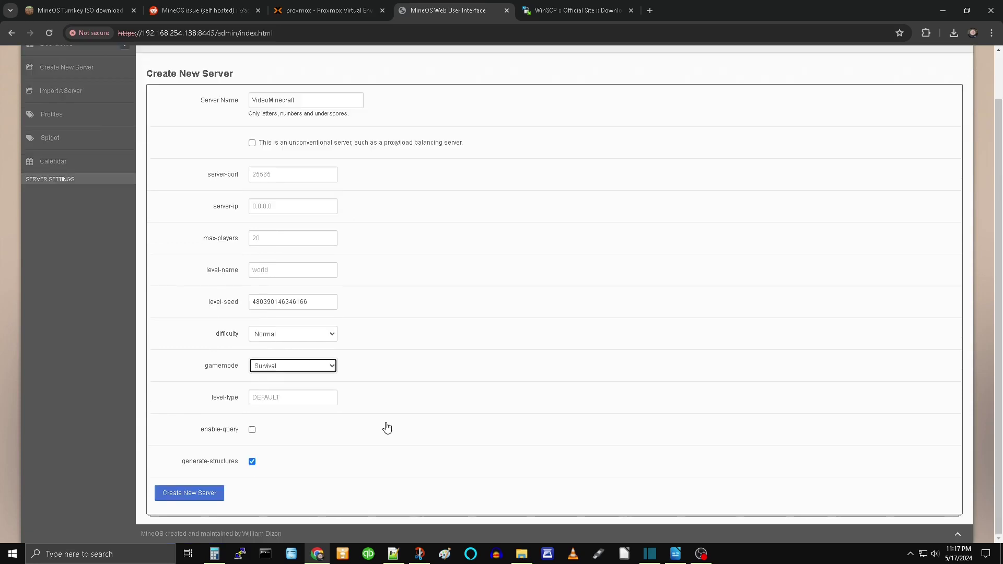
left_click(279, 275)
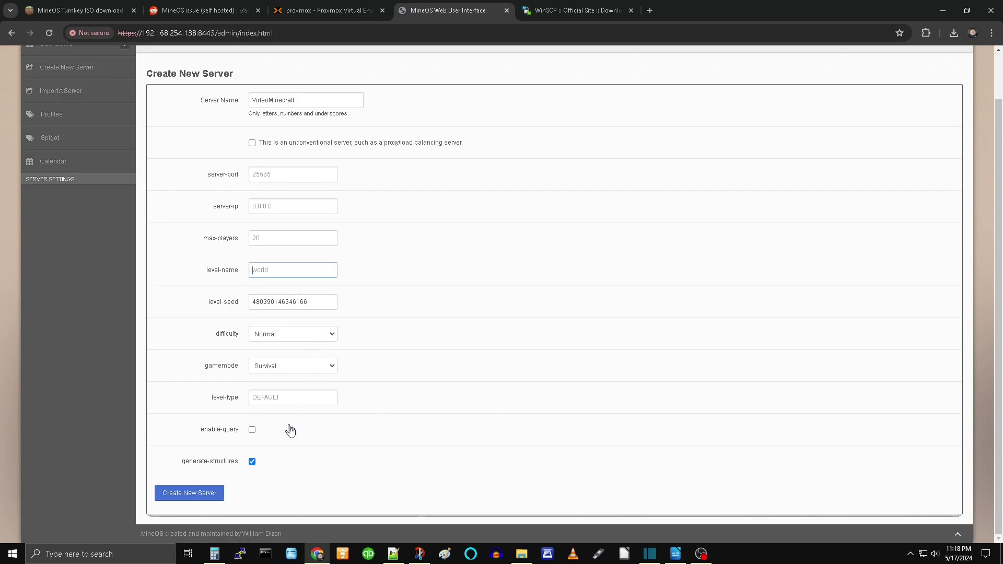
left_click(199, 498)
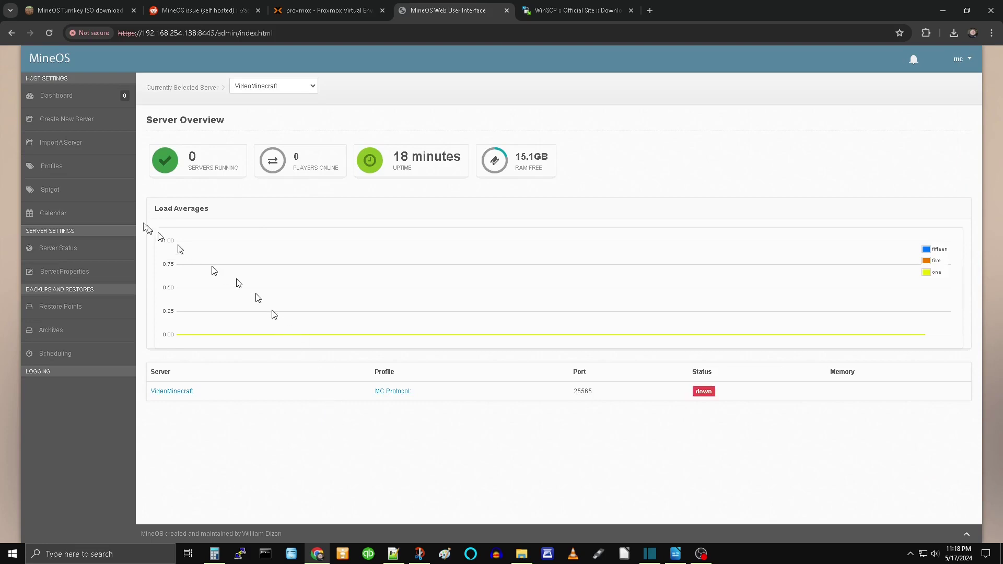
Download the official Mojang 1.20.6 release jar and assign 1.20.6 as the VideoMinecraft server's profile.
left_click(64, 165)
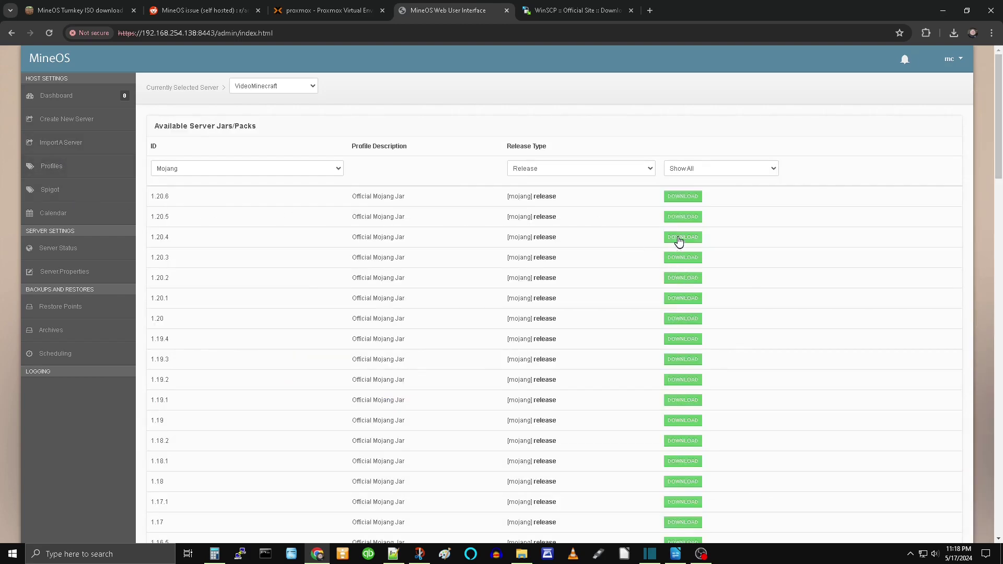
left_click(689, 199)
left_click(72, 252)
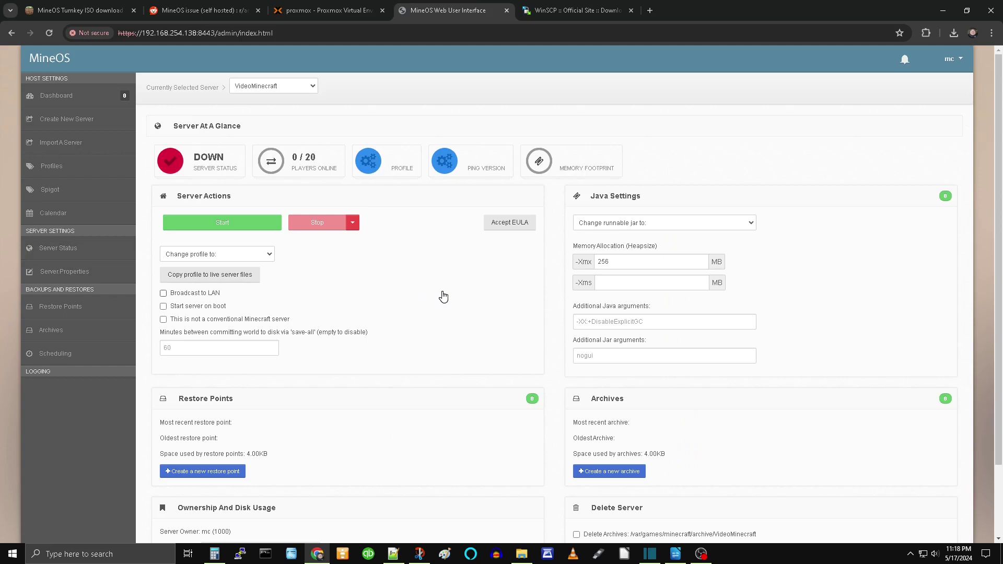
left_click(270, 255)
left_click(227, 279)
Set the runnable jar to minecraft_server.1.20.6.jar and enable Broadcast to LAN and Start server on boot.
left_click(744, 224)
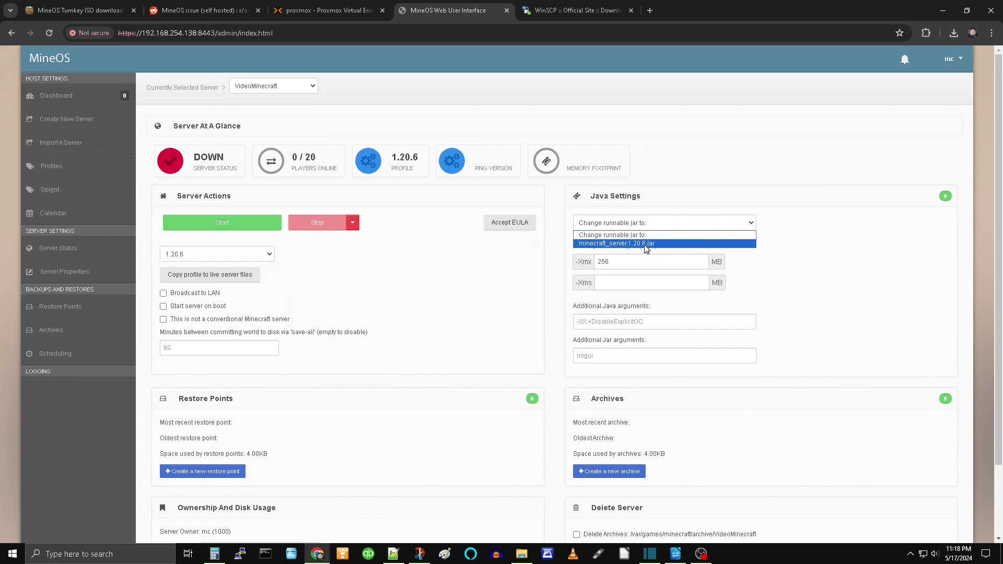
left_click(647, 244)
left_click(163, 293)
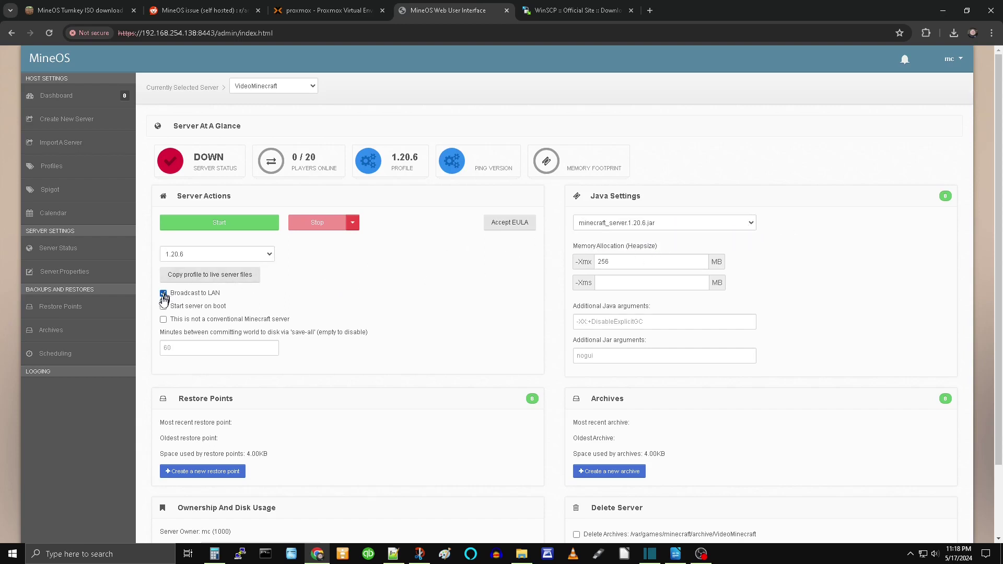
left_click(163, 308)
Accept the Minecraft EULA and start the VideoMinecraft server, checking its startup in logs/latest.log.
left_click(516, 225)
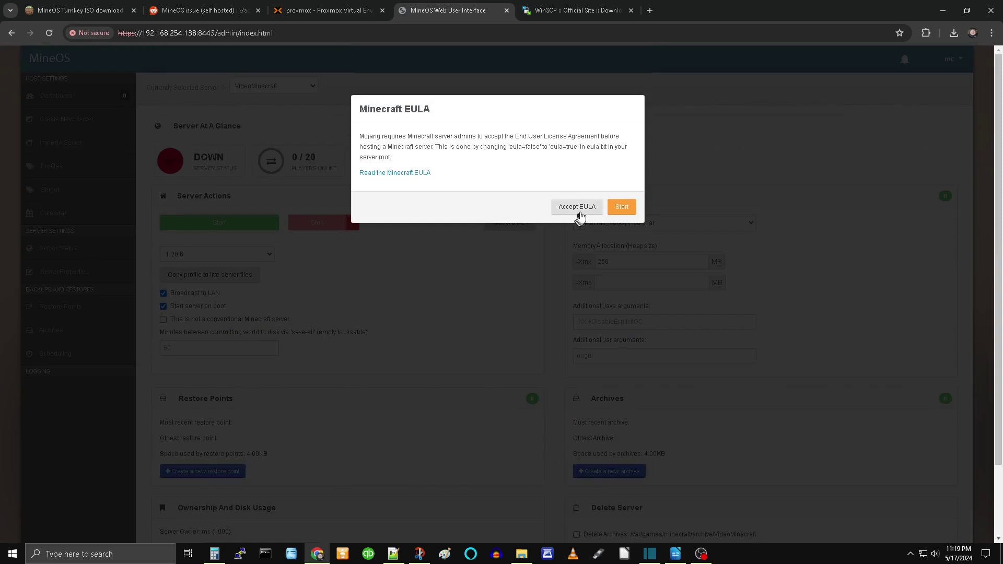
left_click(628, 208)
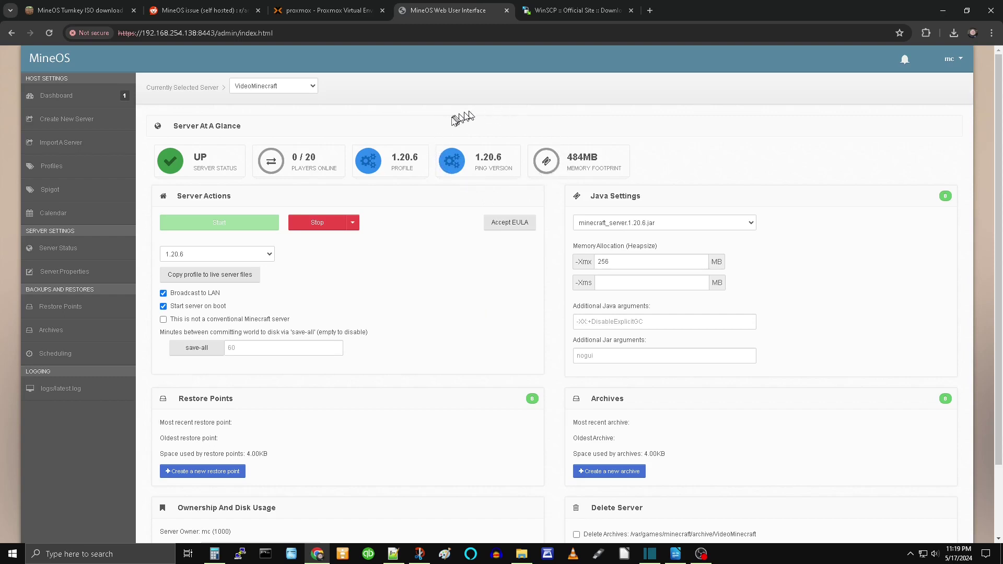
left_click(59, 391)
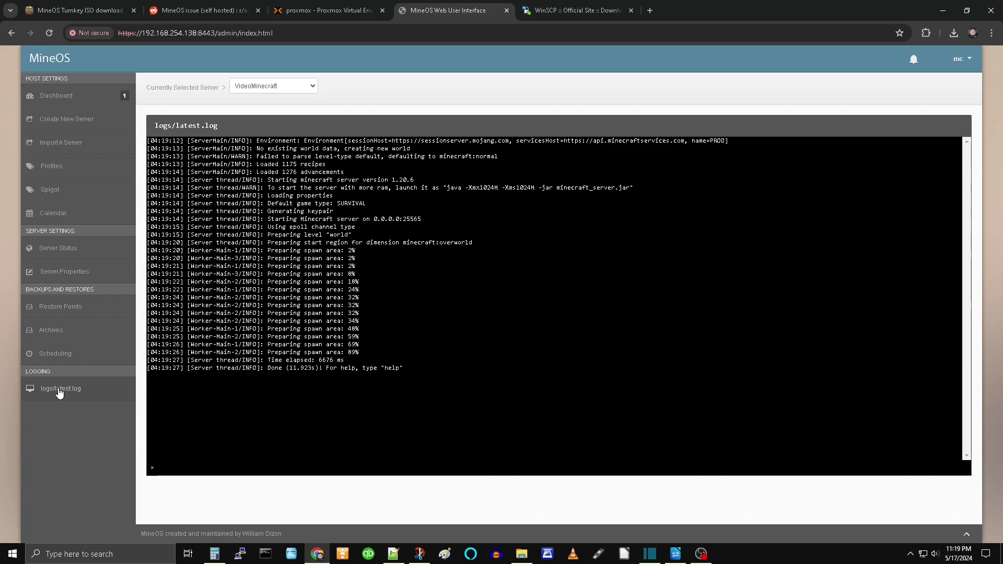
Set the VideoMinecraft server's Java memory allocation to 14336 MB for -Xmx and 6144 MB for -Xms.
left_click(89, 99)
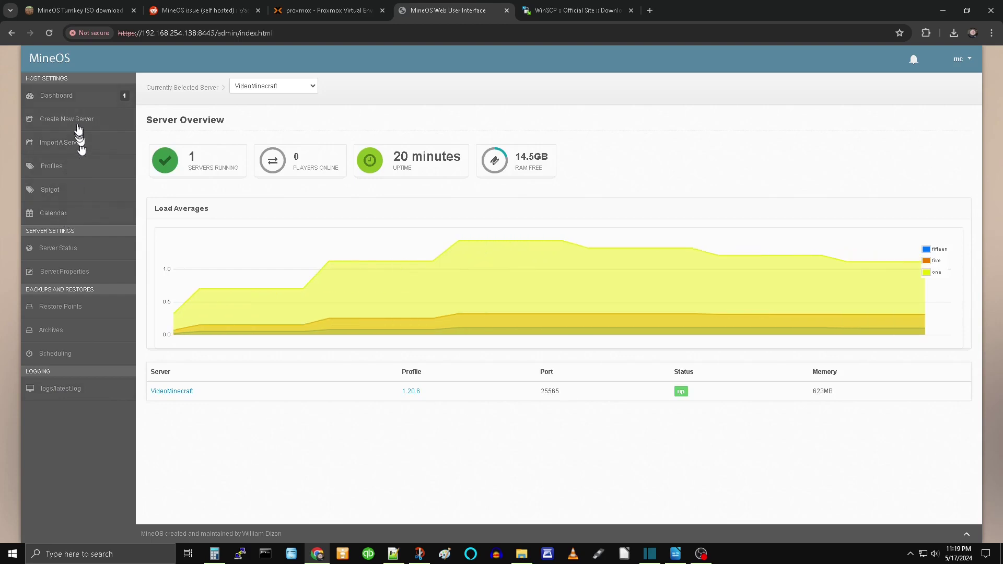
left_click(74, 250)
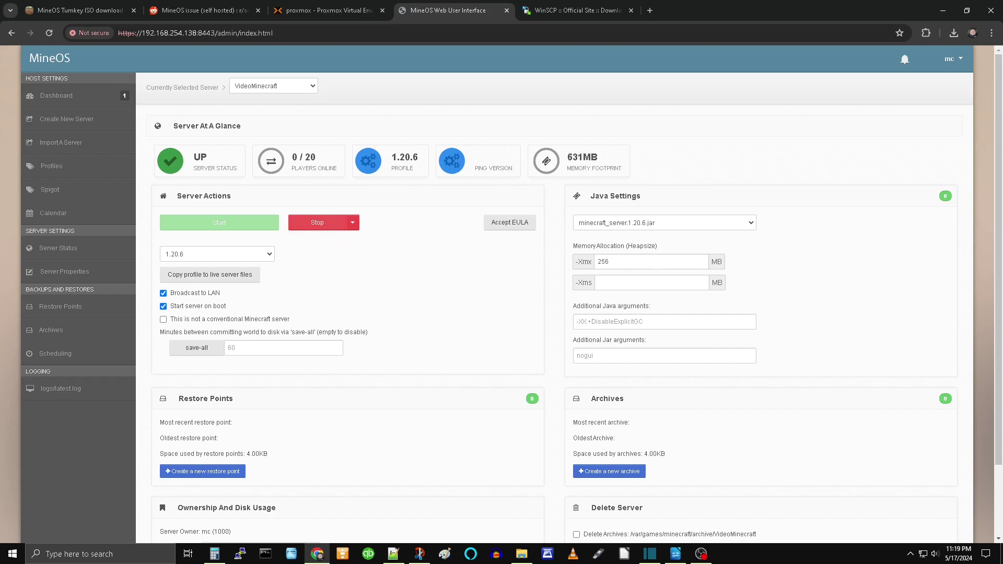
double_click(603, 261)
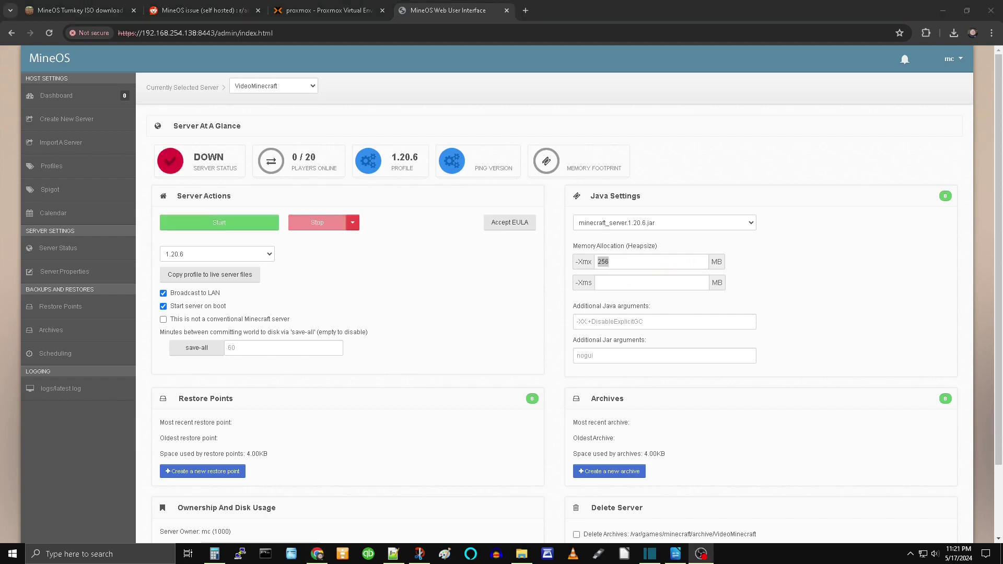
left_click(626, 262)
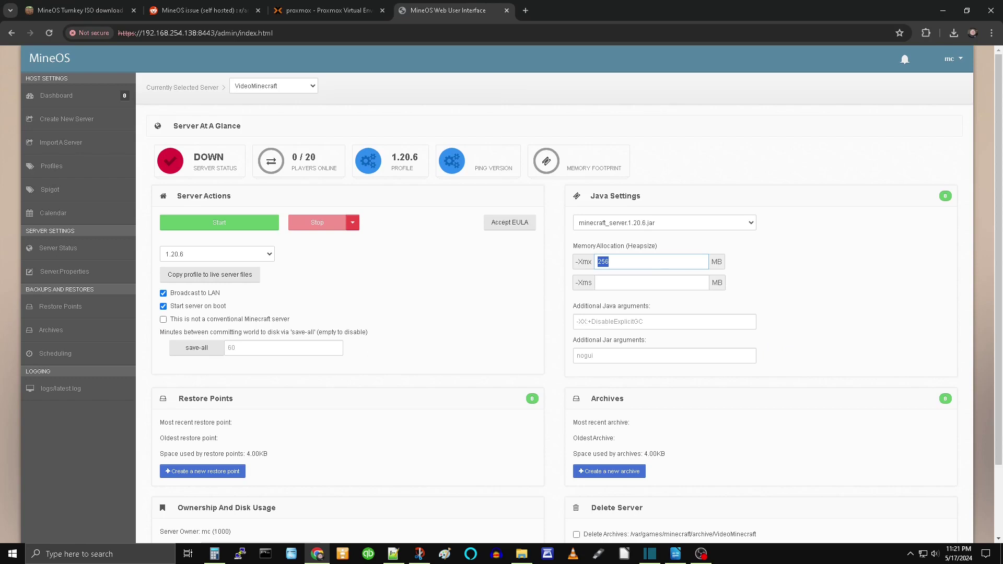
type("14")
type("336")
type("6144")
Start the VideoMinecraft server with the new memory settings and check its status, logs/latest.log and the dashboard overview.
left_click(229, 229)
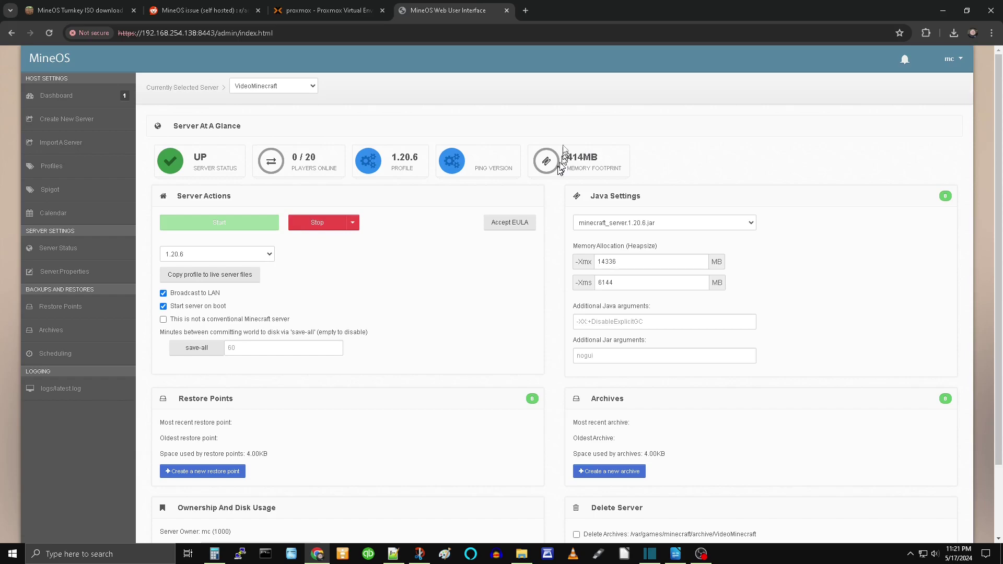
scroll(413, 141, "down", 1)
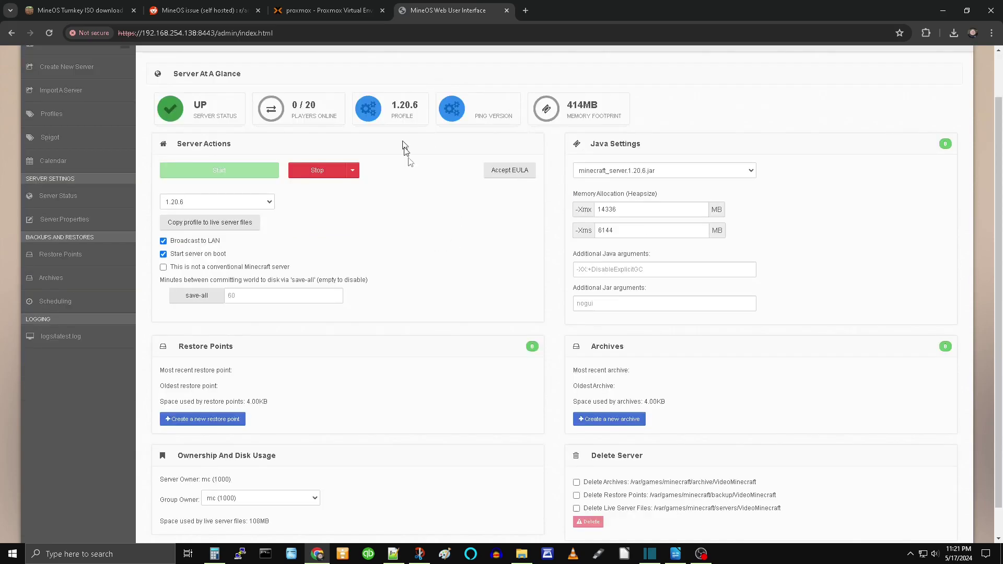
scroll(473, 167, "up", 1)
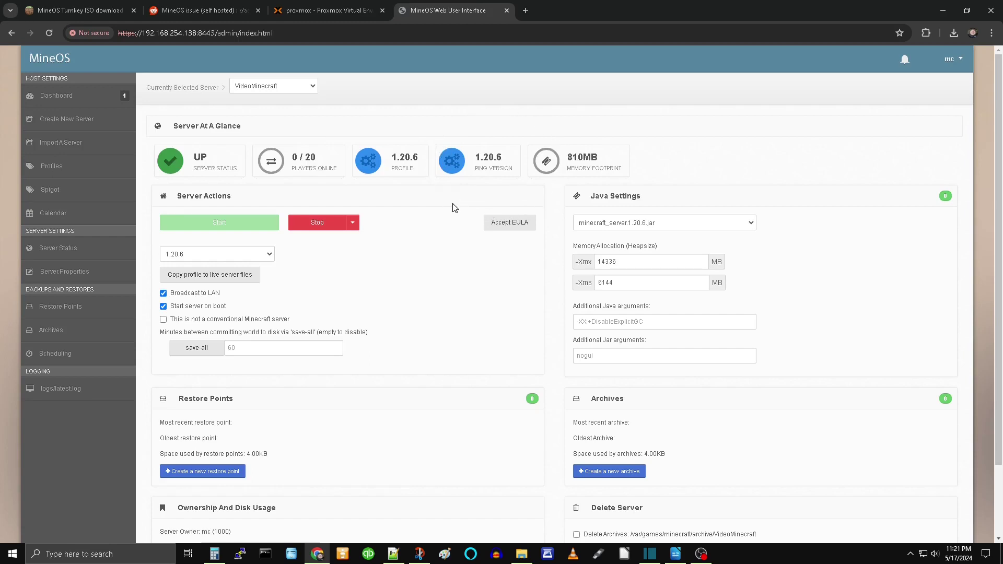
left_click(61, 393)
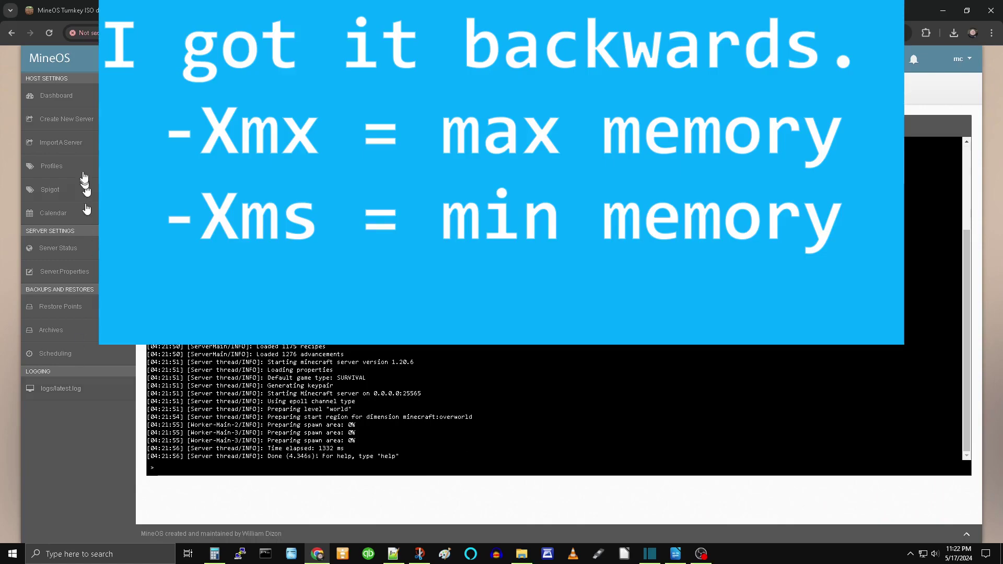
left_click(70, 102)
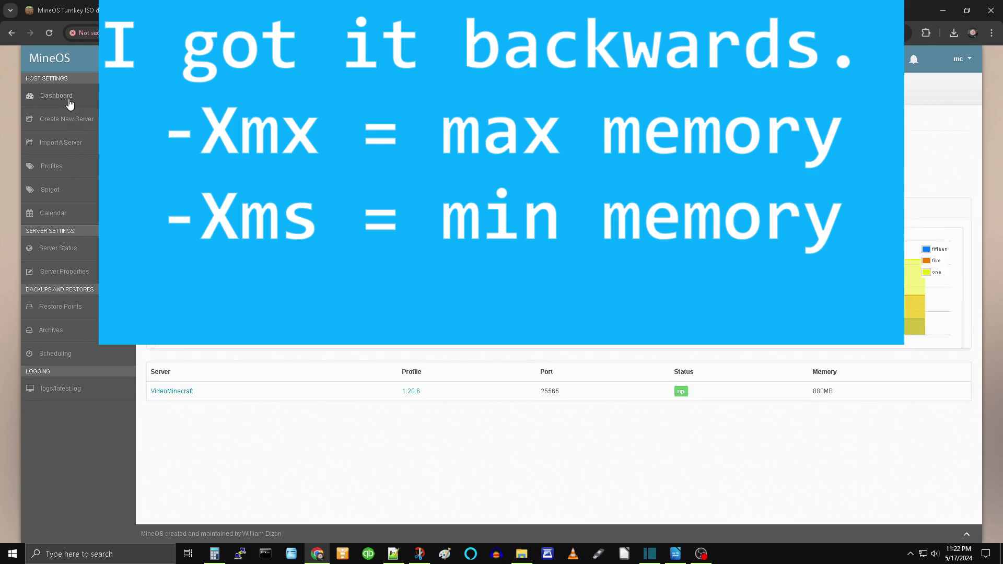